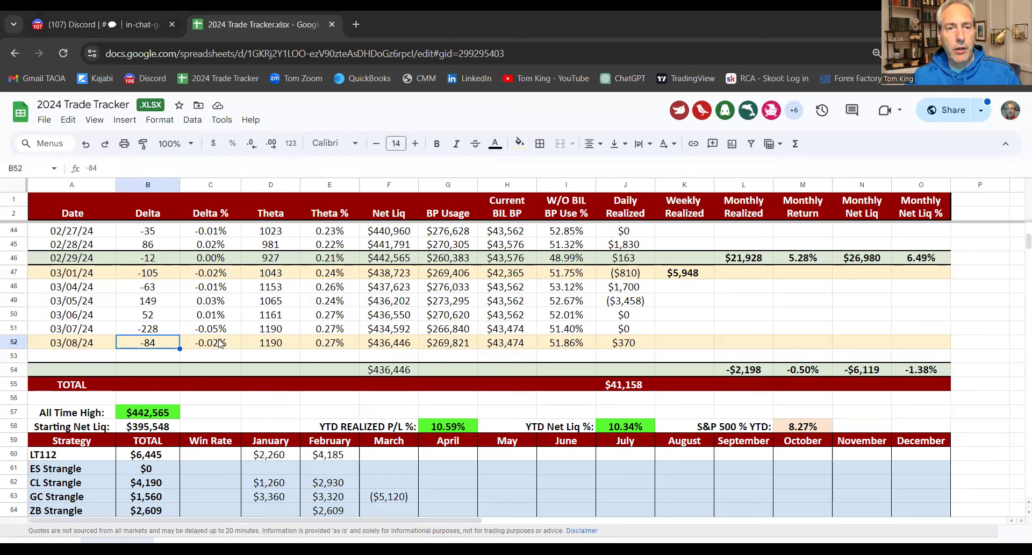
Review the 03/08/24 row's portfolio figures from Delta % through Theta, buying power usage and Daily Realized
{"action": "left_click", "coordinate": [200, 341]}
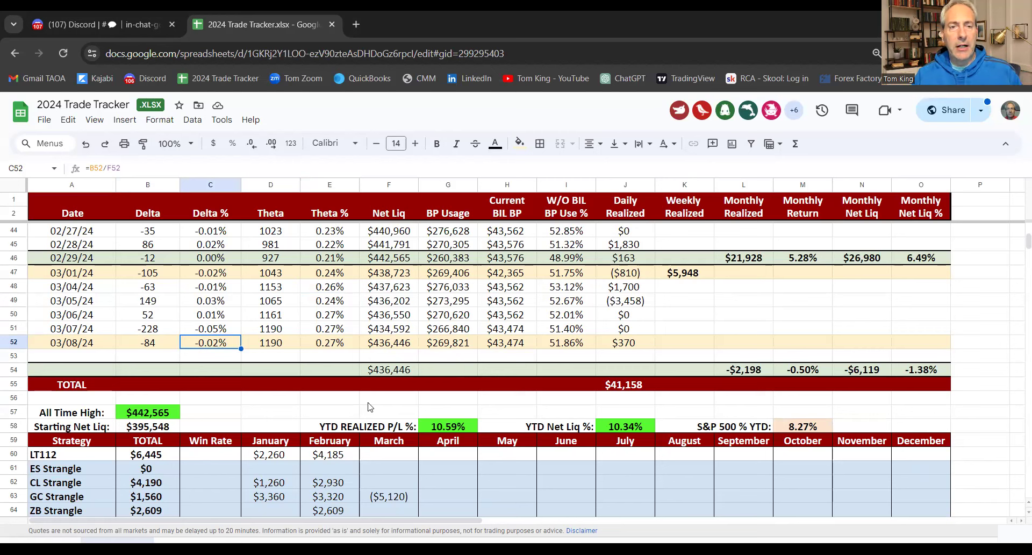
{"action": "left_click", "coordinate": [269, 347]}
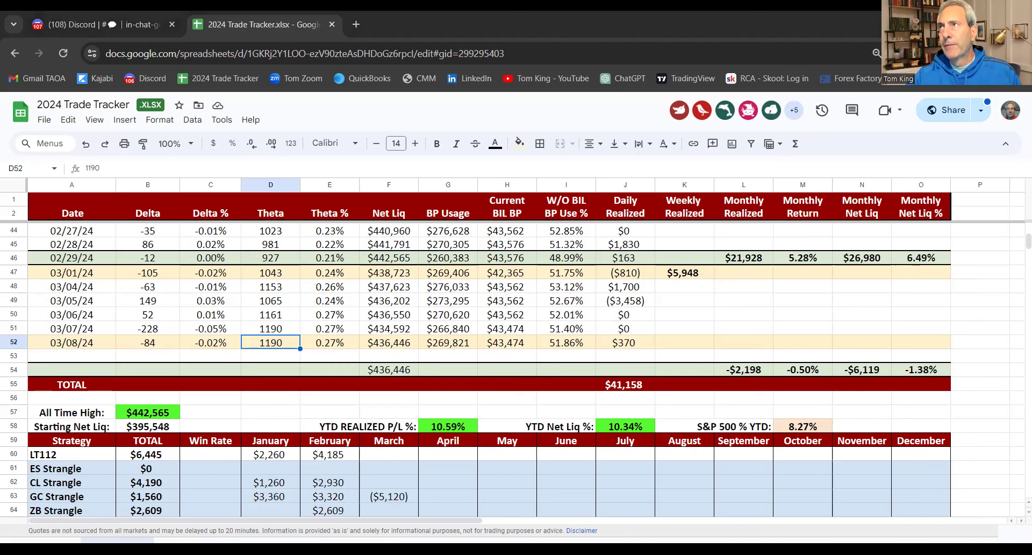
{"action": "left_click", "coordinate": [339, 342]}
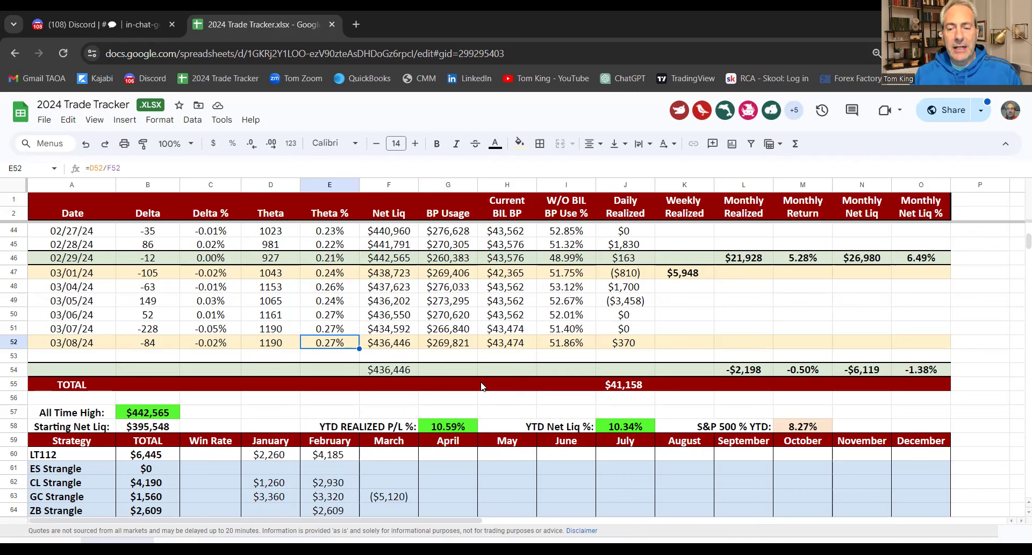
{"action": "key", "text": "Right"}
{"action": "key", "text": "Right"}
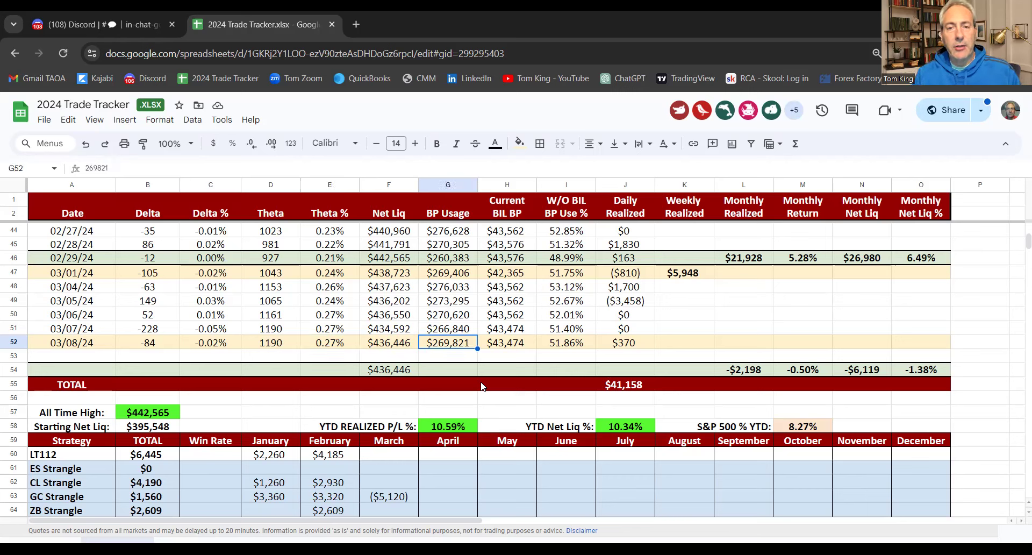
{"action": "key", "text": "Right"}
{"action": "key", "text": "Right"}
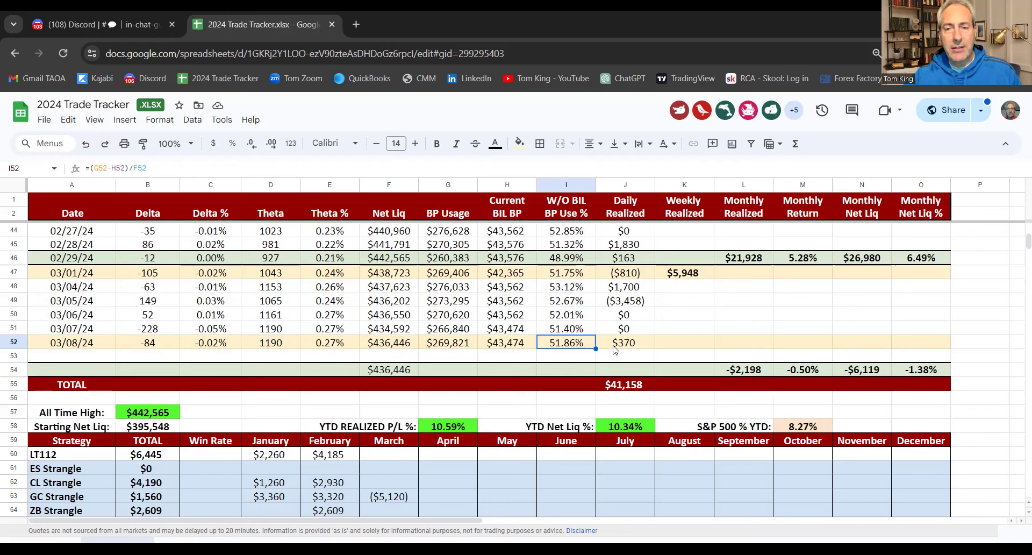
{"action": "key", "text": "Right"}
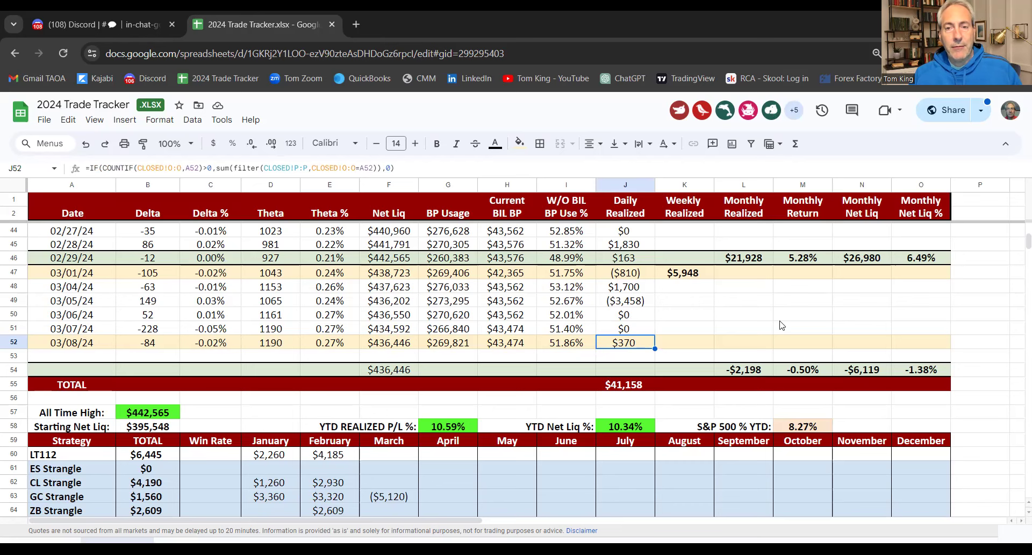
Examine the Daily Realized entries for 03/05/24, 03/04/24 and 03/08/24
{"action": "scroll", "coordinate": [506, 310], "scroll_direction": "up", "scroll_amount": 5}
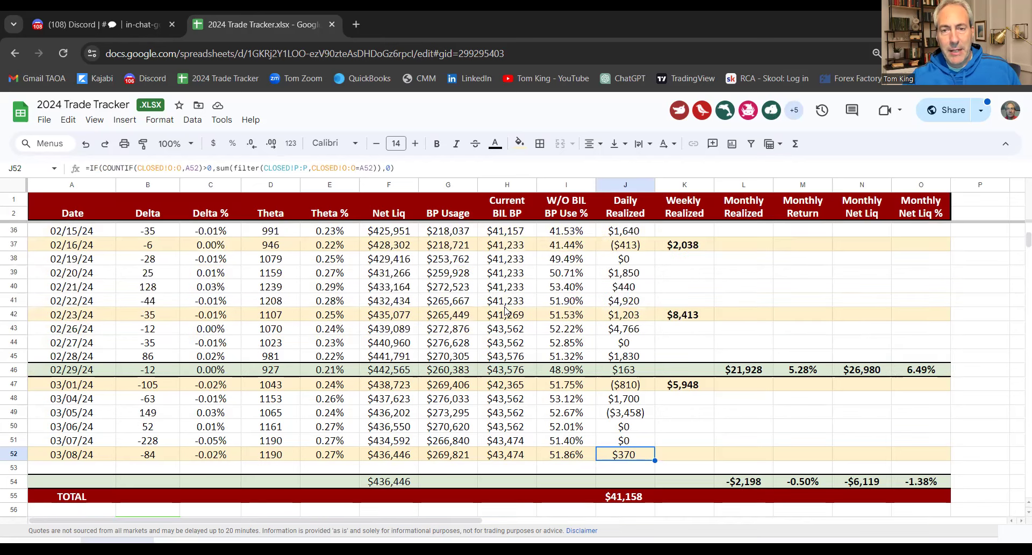
{"action": "scroll", "coordinate": [505, 310], "scroll_direction": "down", "scroll_amount": 6}
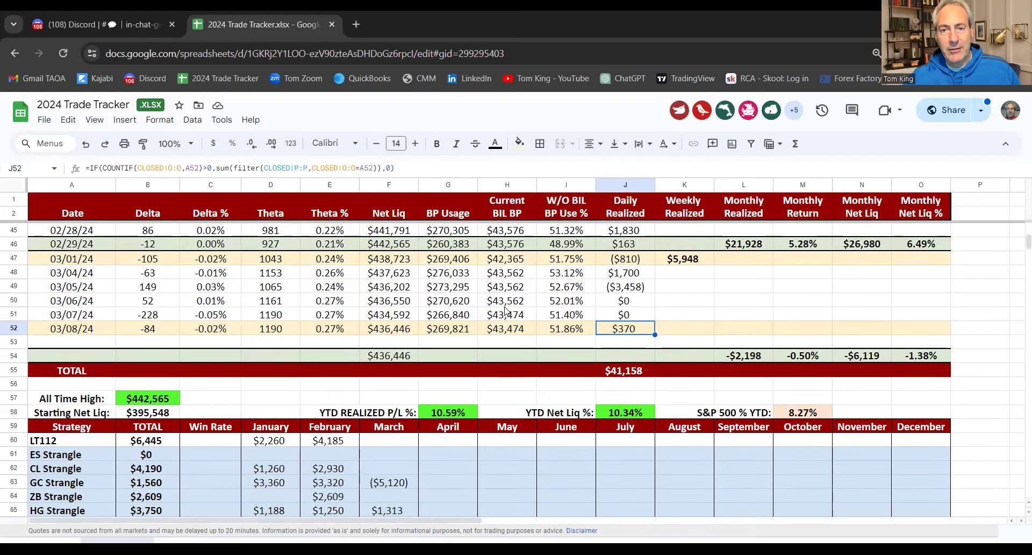
{"action": "scroll", "coordinate": [506, 311], "scroll_direction": "up", "scroll_amount": 1}
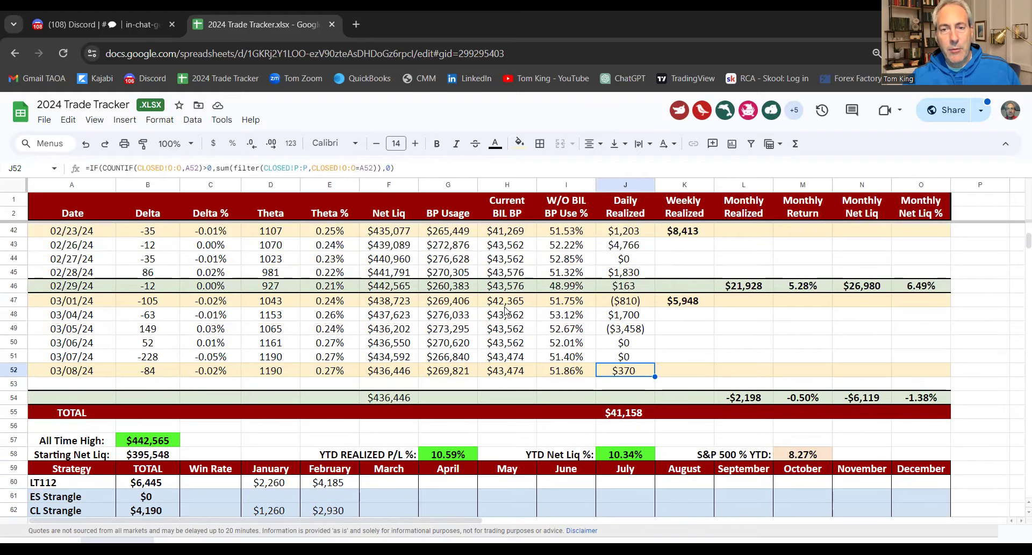
{"action": "left_click", "coordinate": [621, 333]}
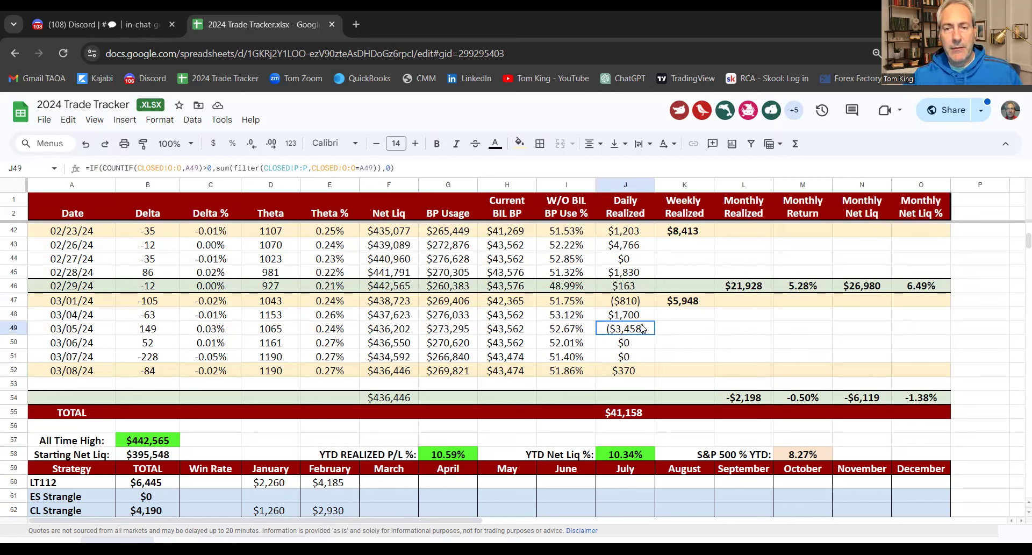
{"action": "left_click", "coordinate": [629, 318]}
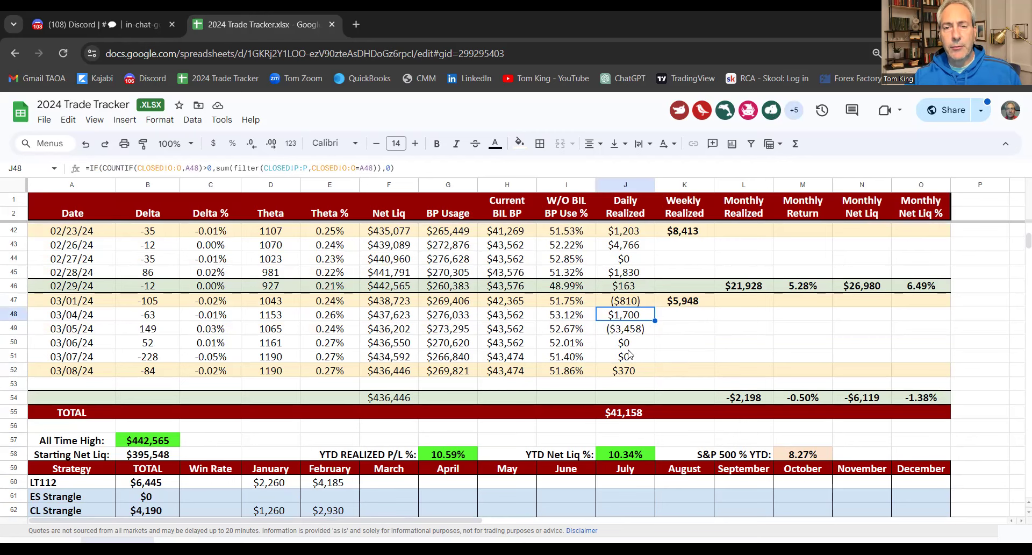
{"action": "left_click", "coordinate": [624, 371]}
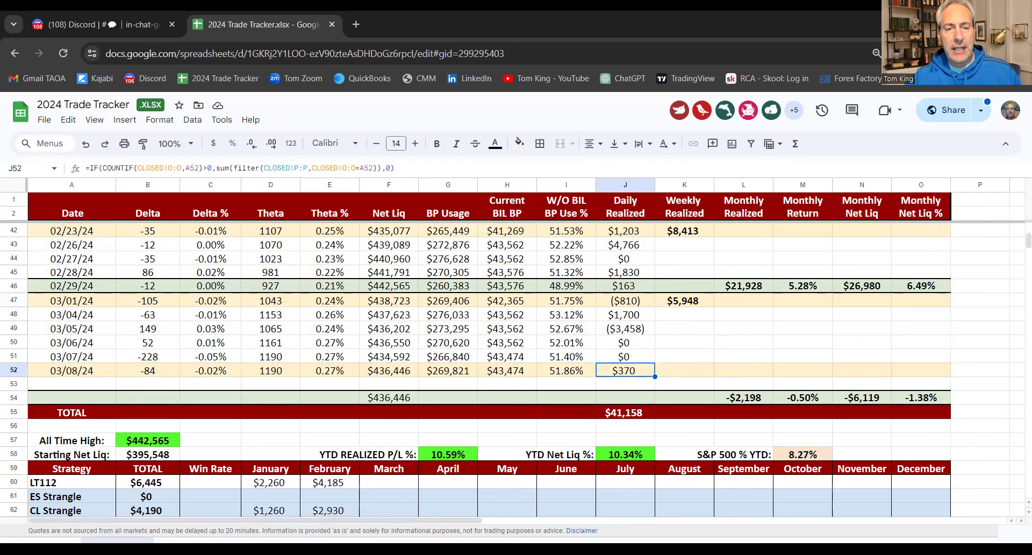
Open the CLOSED sheet and inspect the strikes, premium captured, days in trade and P/L of the /GC naked puts closed 03/08/24
{"action": "left_click", "coordinate": [236, 541]}
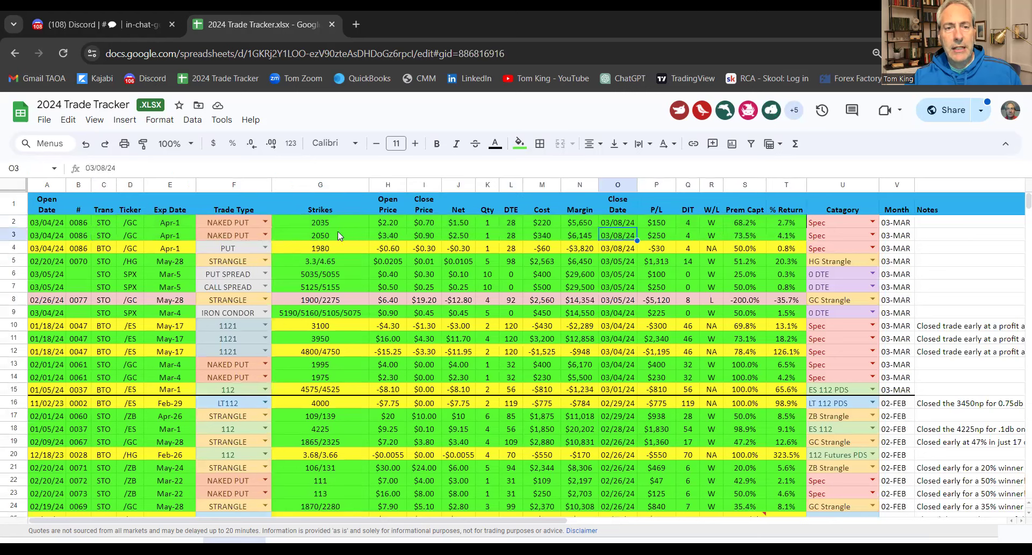
{"action": "left_click", "coordinate": [353, 222]}
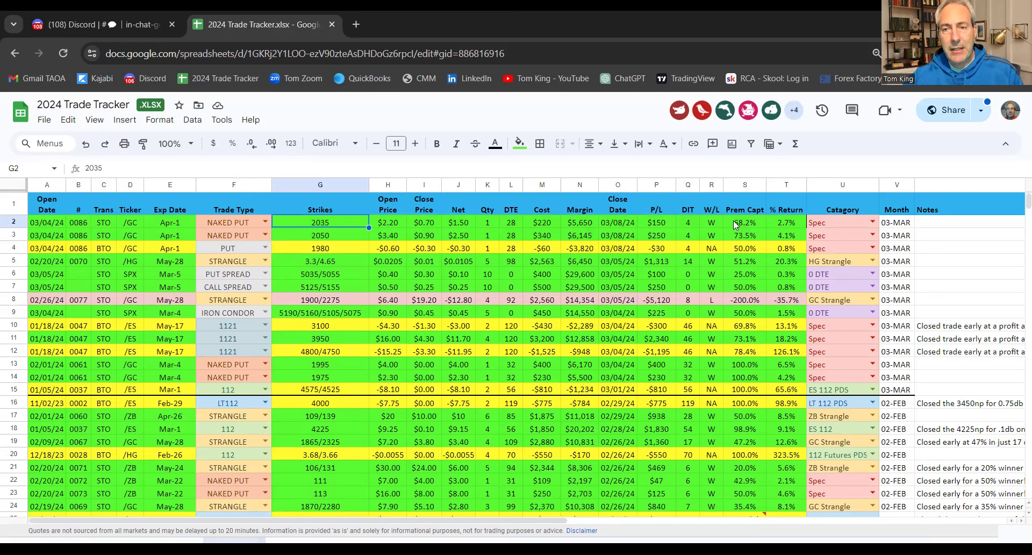
{"action": "left_click", "coordinate": [738, 235]}
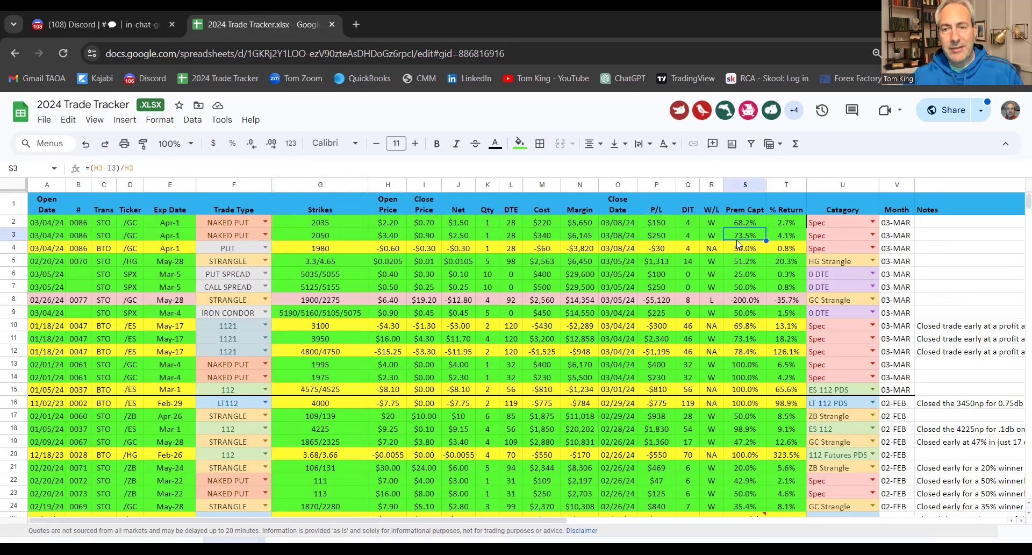
{"action": "left_click", "coordinate": [689, 223]}
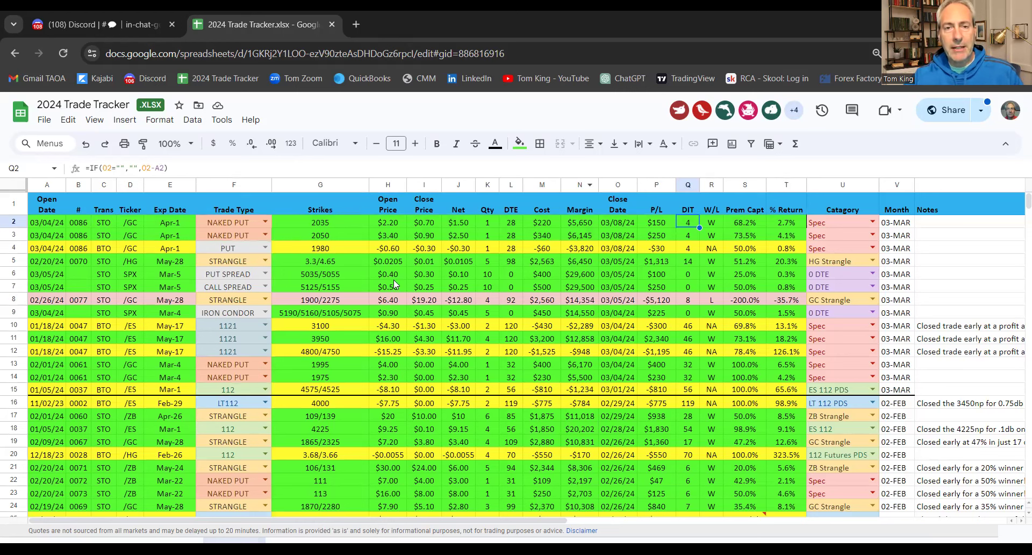
{"action": "left_click", "coordinate": [665, 223]}
{"action": "left_click", "coordinate": [662, 237]}
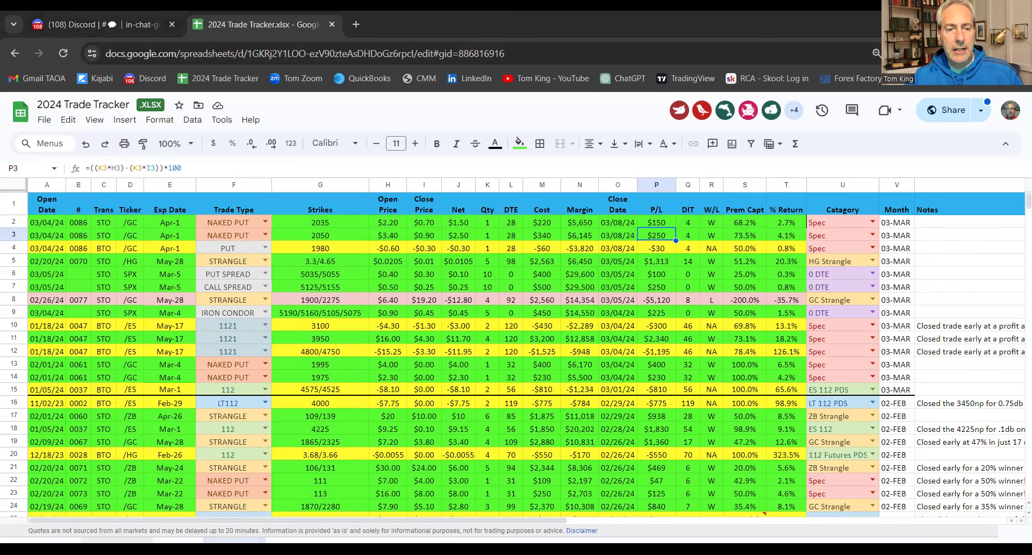
Return to the daily tracking sheet and check the Spec strategy's March result in the strategy table
{"action": "key", "text": "ctrl+shift+Page_Up"}
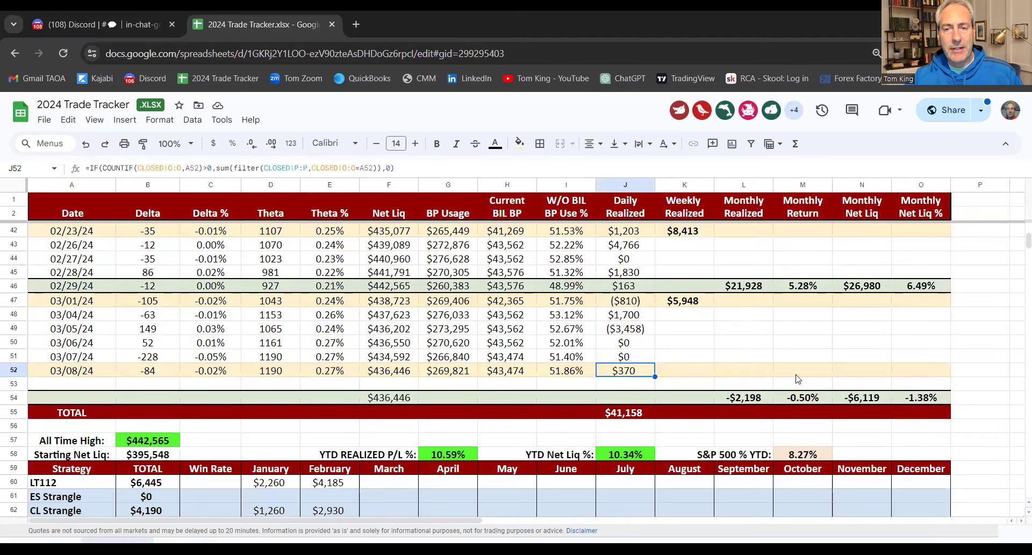
{"action": "scroll", "coordinate": [395, 363], "scroll_direction": "down", "scroll_amount": 8}
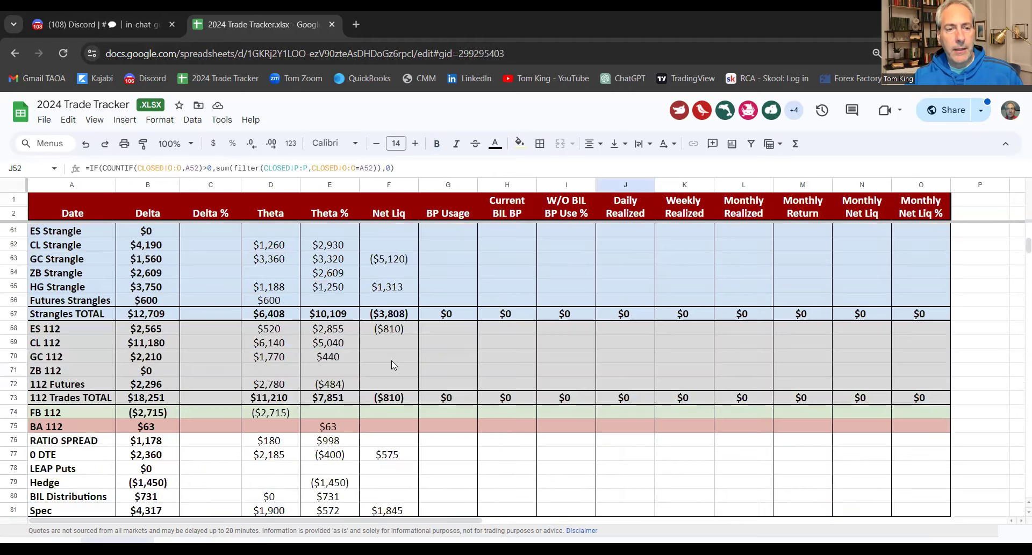
{"action": "left_click", "coordinate": [402, 441]}
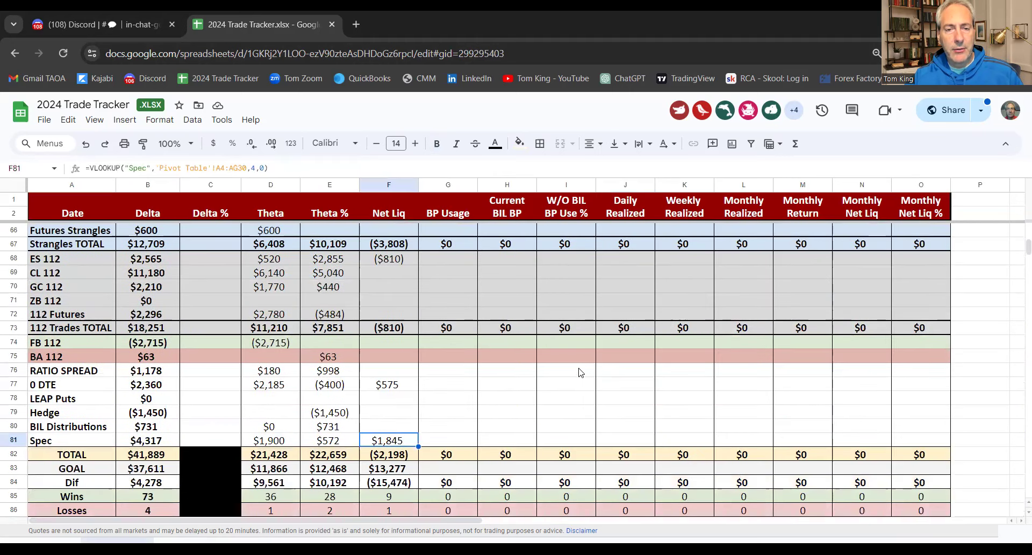
{"action": "scroll", "coordinate": [484, 364], "scroll_direction": "up", "scroll_amount": 5}
{"action": "scroll", "coordinate": [484, 364], "scroll_direction": "down", "scroll_amount": 6}
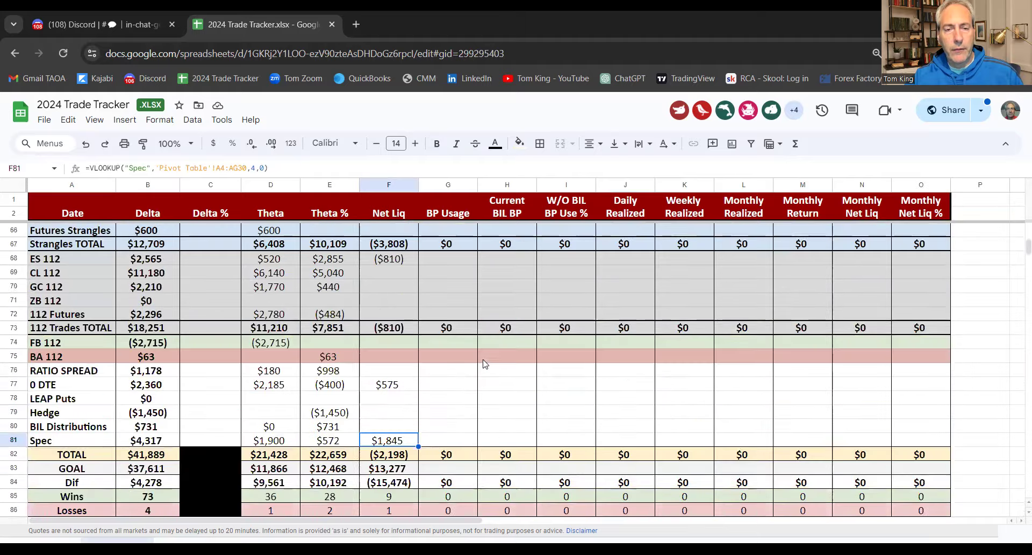
Compare the 03/05/24 Daily Realized entry with the GC Strangle's March result in the strategy table
{"action": "scroll", "coordinate": [552, 335], "scroll_direction": "up", "scroll_amount": 10}
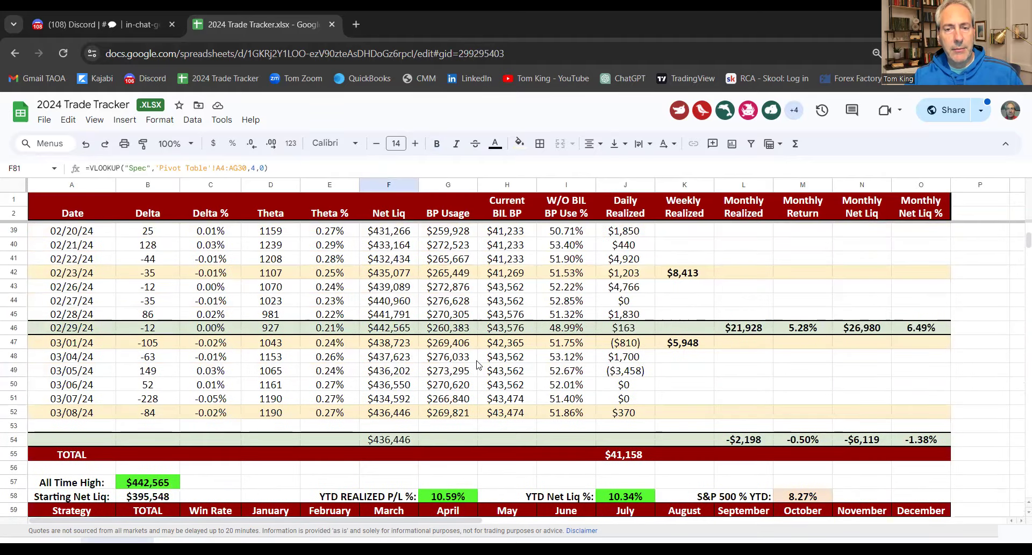
{"action": "left_click", "coordinate": [639, 371]}
{"action": "scroll", "coordinate": [418, 333], "scroll_direction": "down", "scroll_amount": 7}
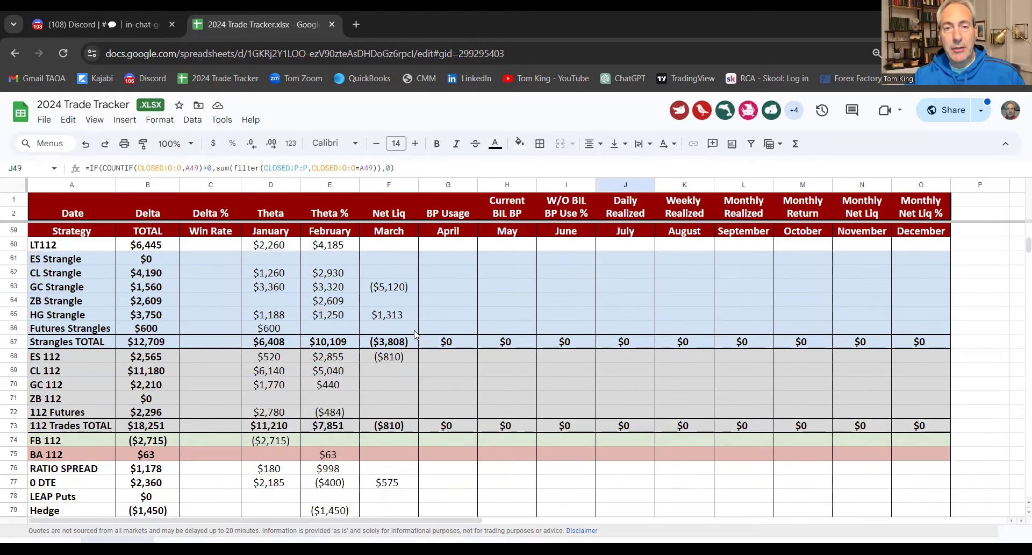
{"action": "scroll", "coordinate": [414, 334], "scroll_direction": "up", "scroll_amount": 2}
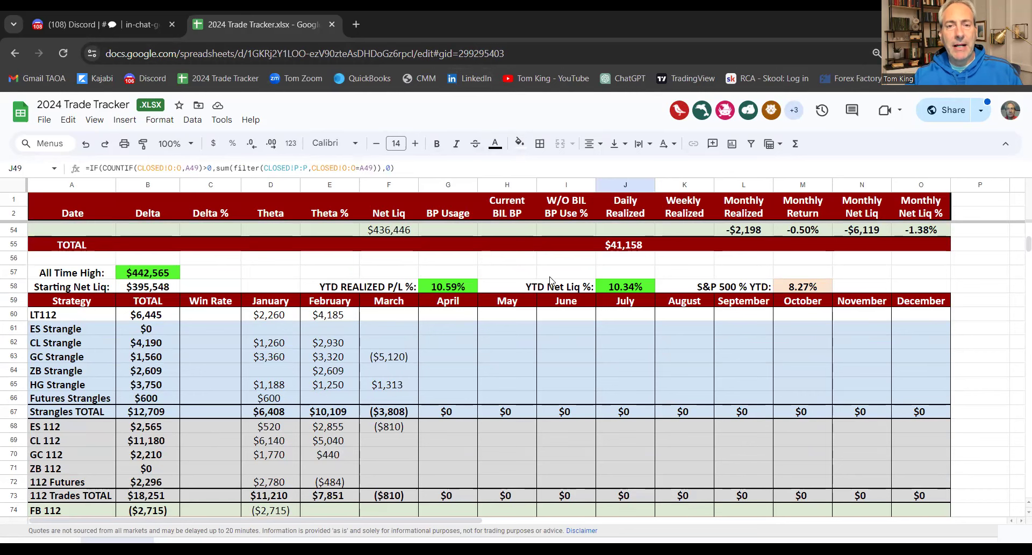
{"action": "scroll", "coordinate": [395, 257], "scroll_direction": "down", "scroll_amount": 2}
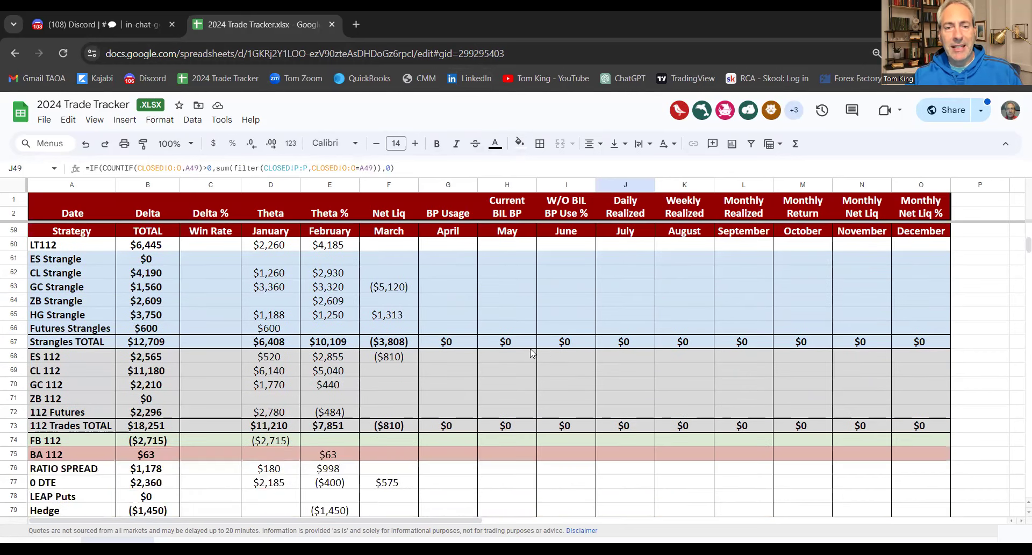
{"action": "left_click", "coordinate": [397, 290]}
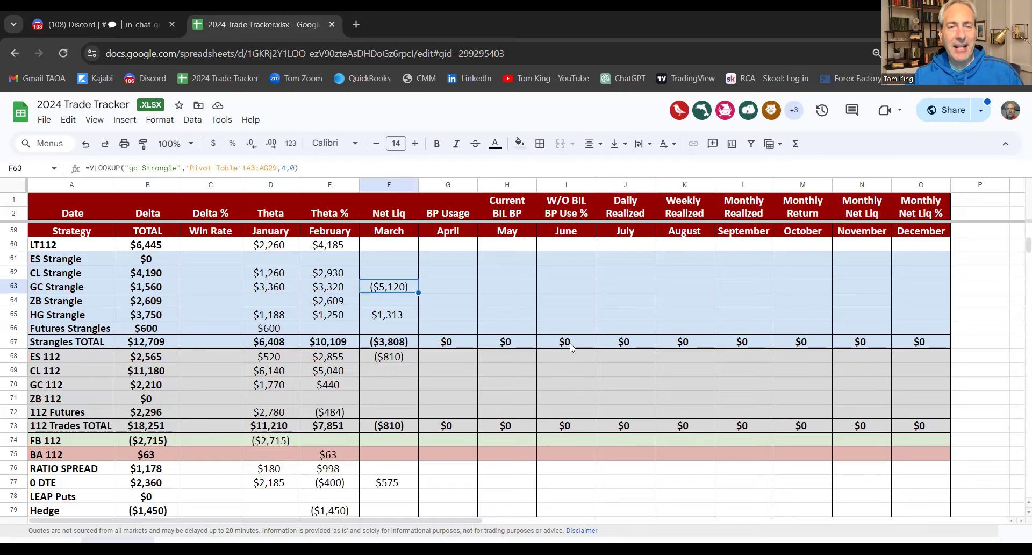
Review the February and March daily rows above the strategy table
{"action": "scroll", "coordinate": [571, 347], "scroll_direction": "down", "scroll_amount": 5}
{"action": "scroll", "coordinate": [571, 347], "scroll_direction": "up", "scroll_amount": 10}
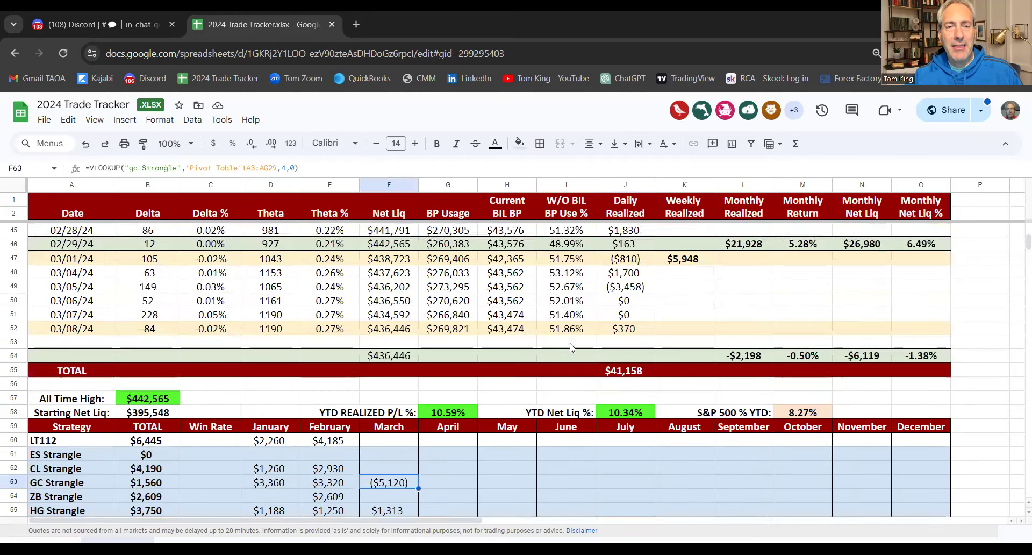
{"action": "scroll", "coordinate": [571, 347], "scroll_direction": "up", "scroll_amount": 3}
{"action": "scroll", "coordinate": [571, 346], "scroll_direction": "up", "scroll_amount": 2}
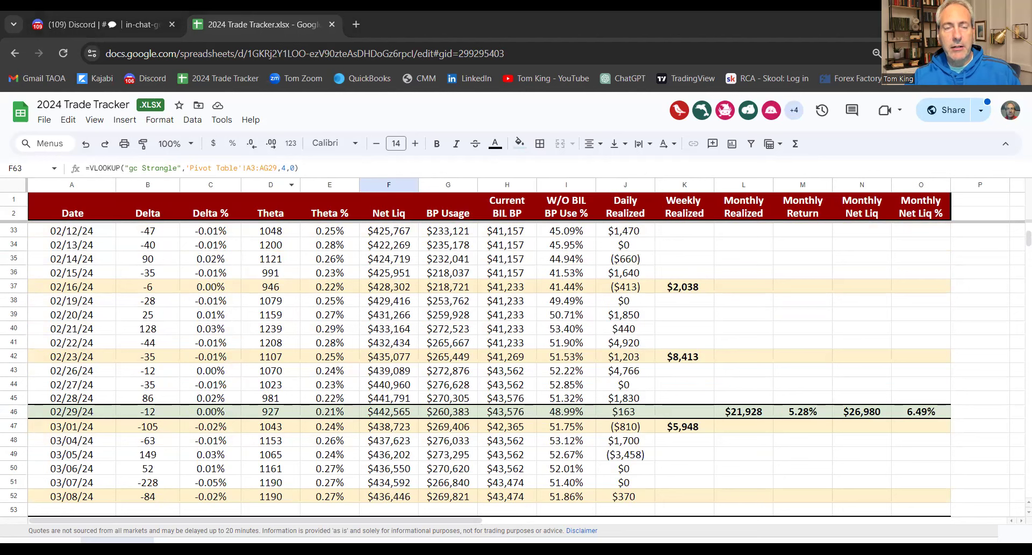
Switch to thinkorswim and zoom the weekly SPY chart to October onward and the daily SPY chart to January onward
{"action": "key", "text": "alt+Tab"}
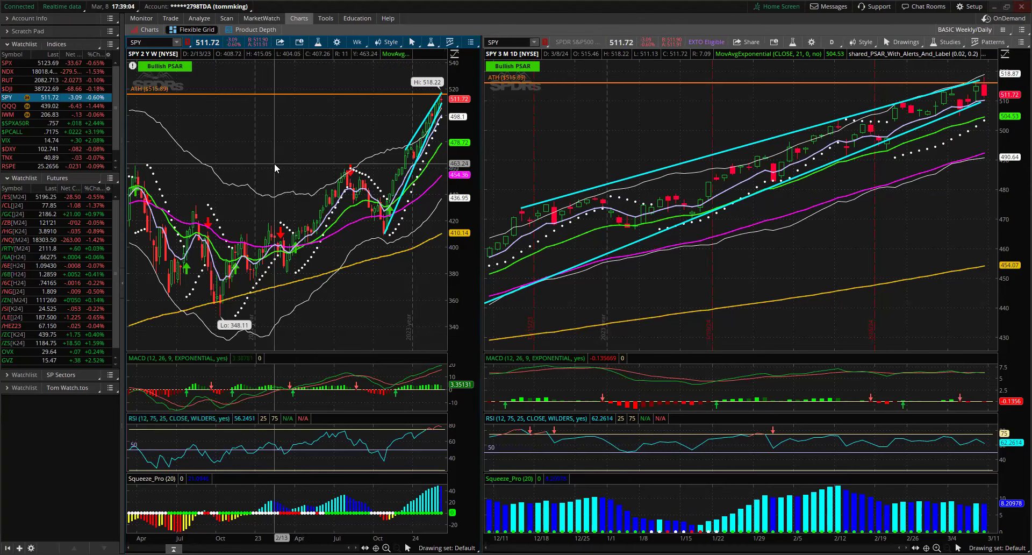
{"action": "left_click_drag", "start_coordinate": [287, 170], "coordinate": [520, 171]}
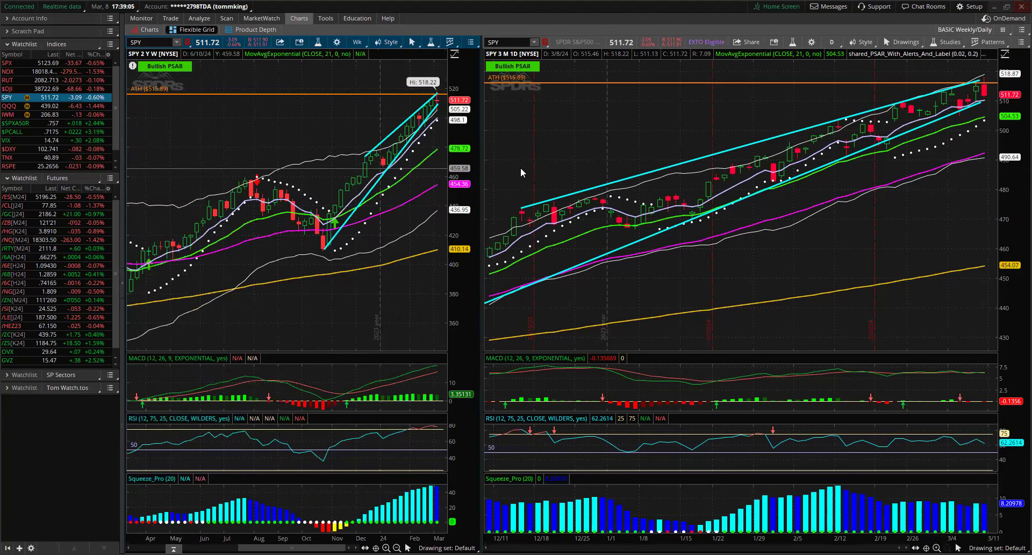
{"action": "left_click_drag", "start_coordinate": [299, 172], "coordinate": [597, 178]}
{"action": "left_click_drag", "start_coordinate": [629, 138], "coordinate": [990, 167]}
{"action": "left_click_drag", "start_coordinate": [162, 226], "coordinate": [618, 242]}
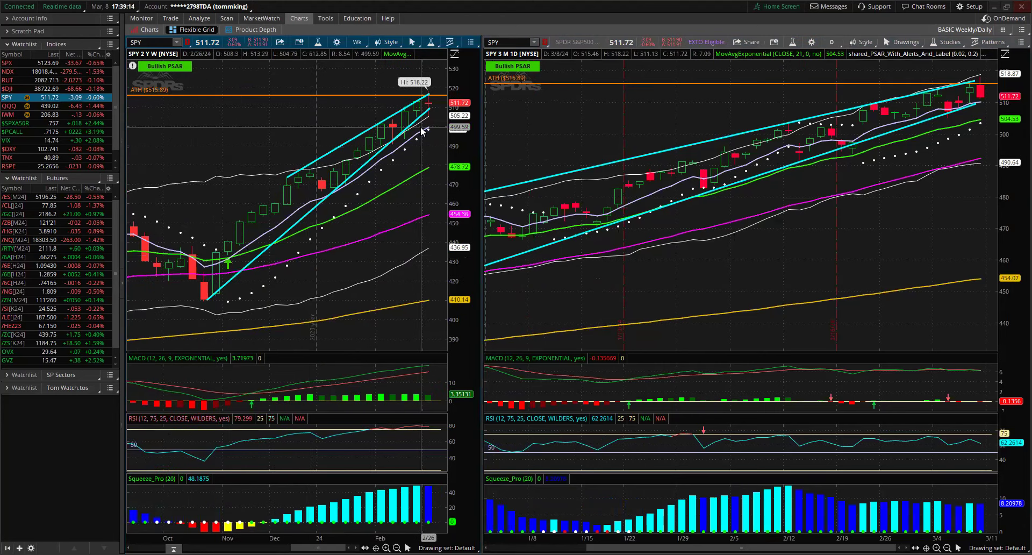